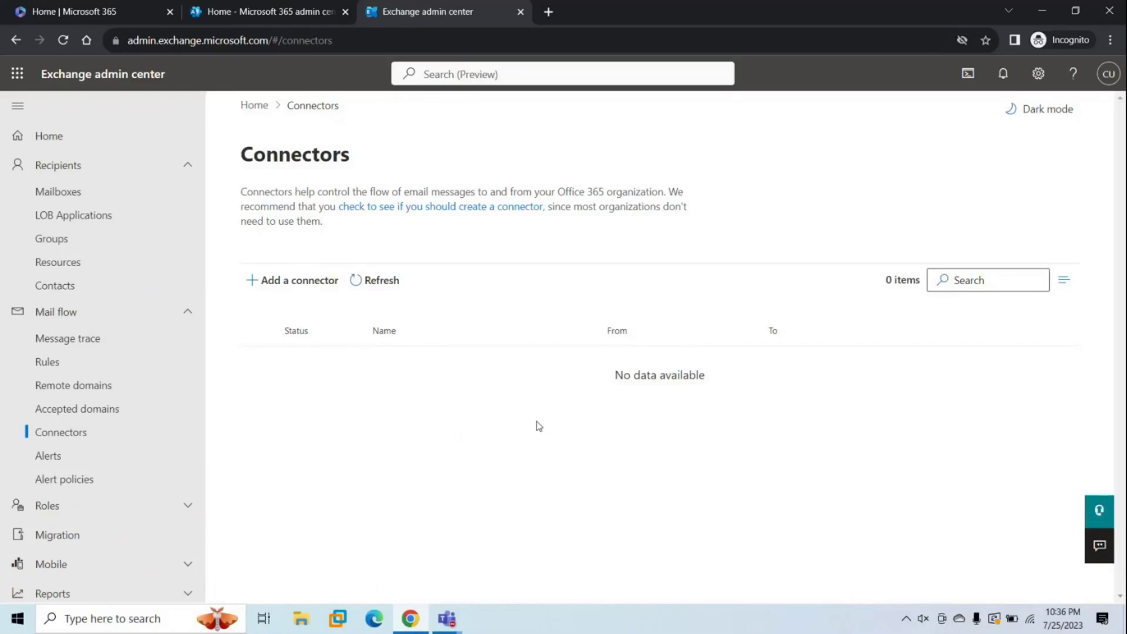
Start adding a new connector from the Mail flow Connectors page.
click(303, 286)
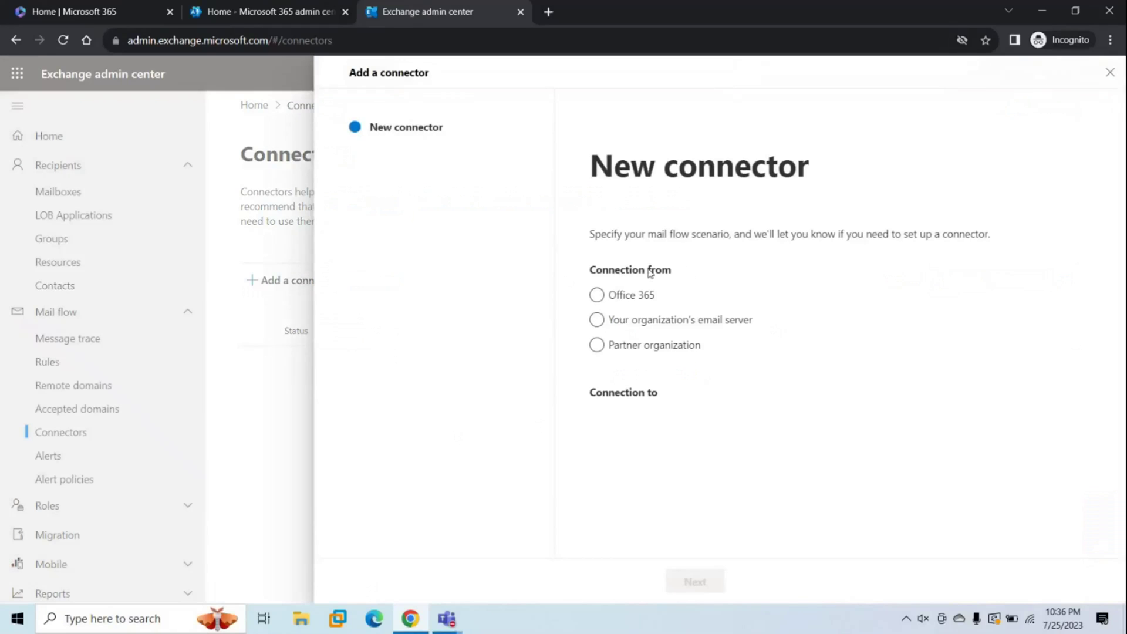
Set the connector source to your organization's email server and name it 'from on-prem to Office 365'.
click(597, 320)
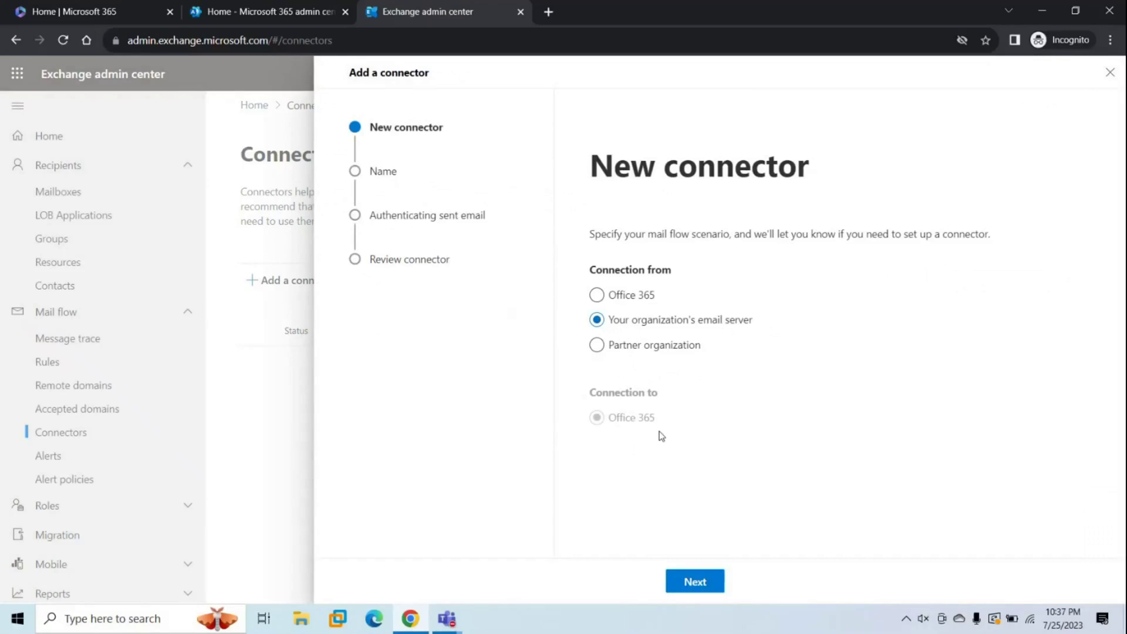
click(695, 581)
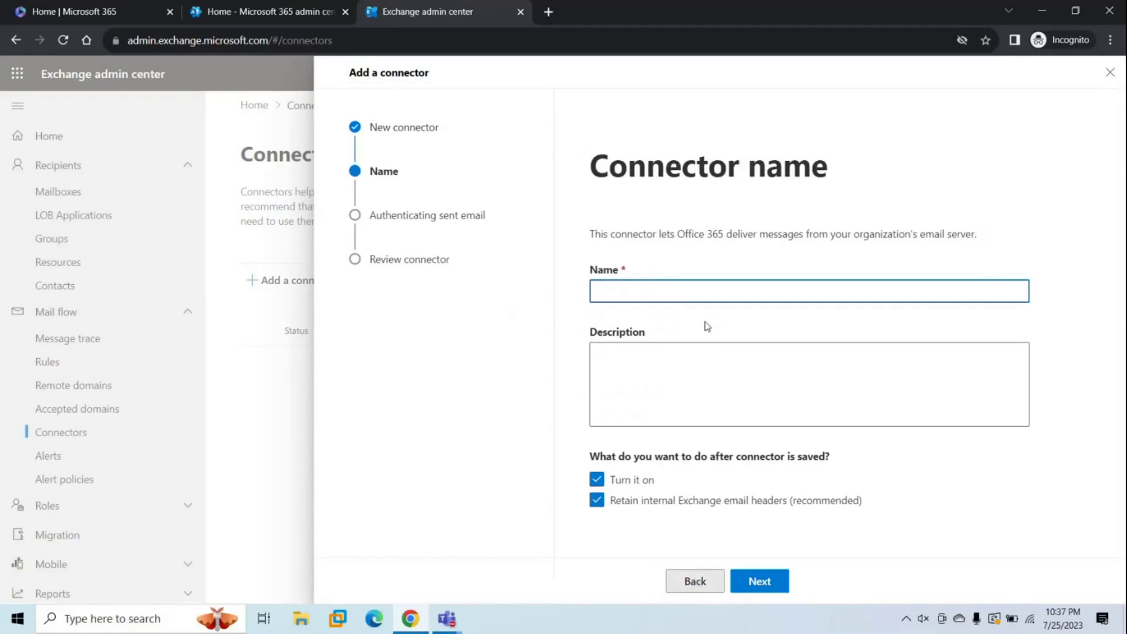
text(from on-prem to Office 365)
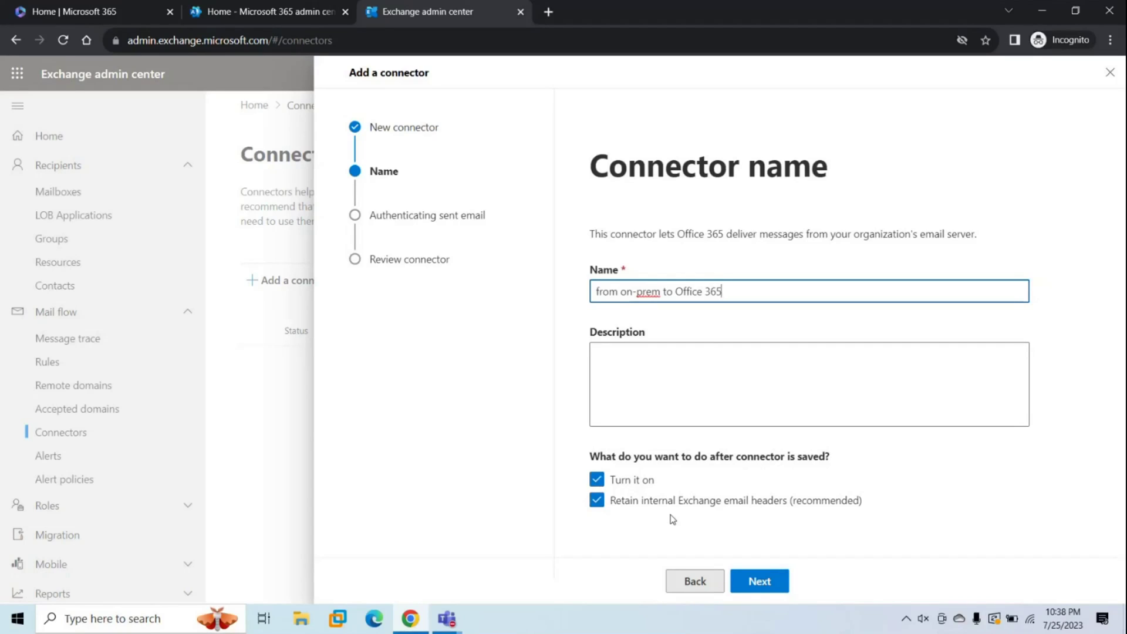
click(754, 590)
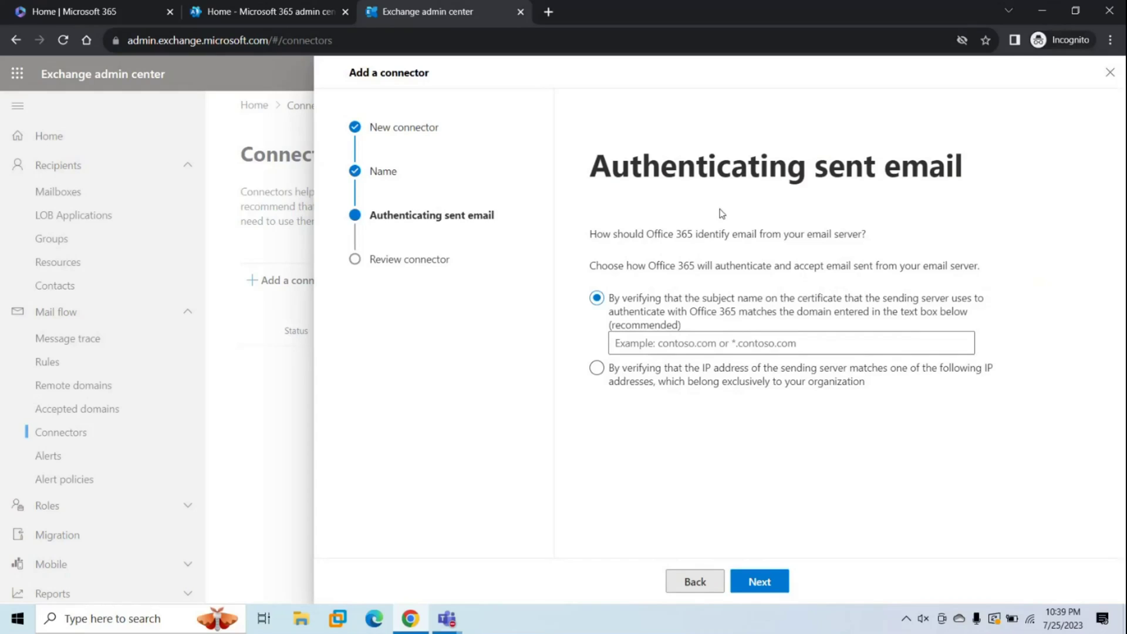
Authenticate the sending server by IP address 1.2.3.4 and create the connector.
click(596, 367)
click(649, 405)
text(1.2.3.4)
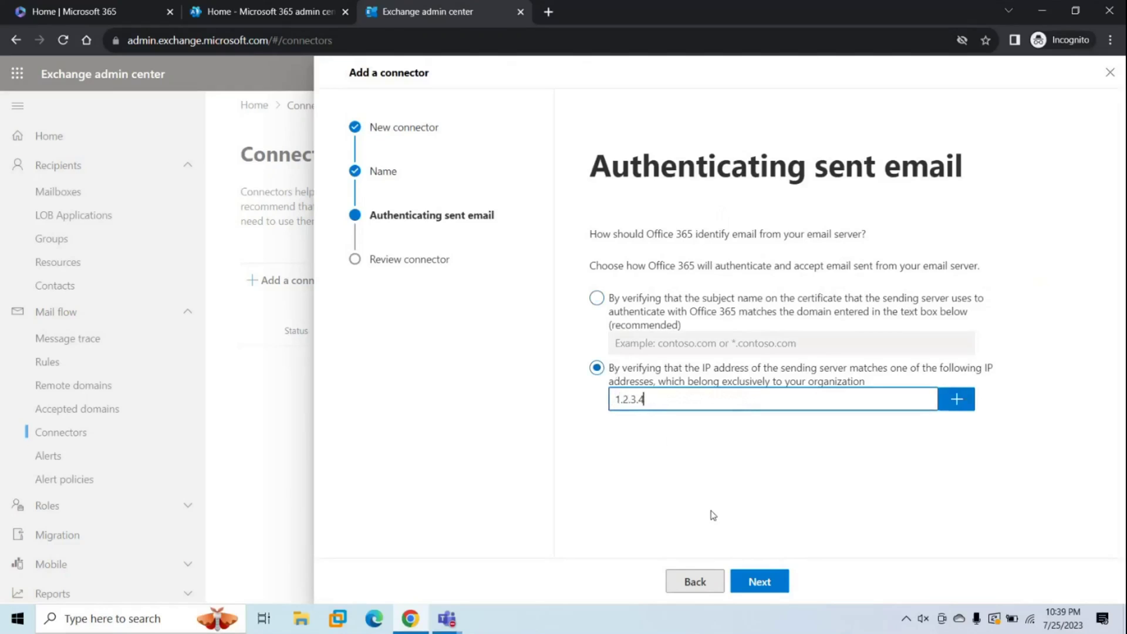
click(955, 401)
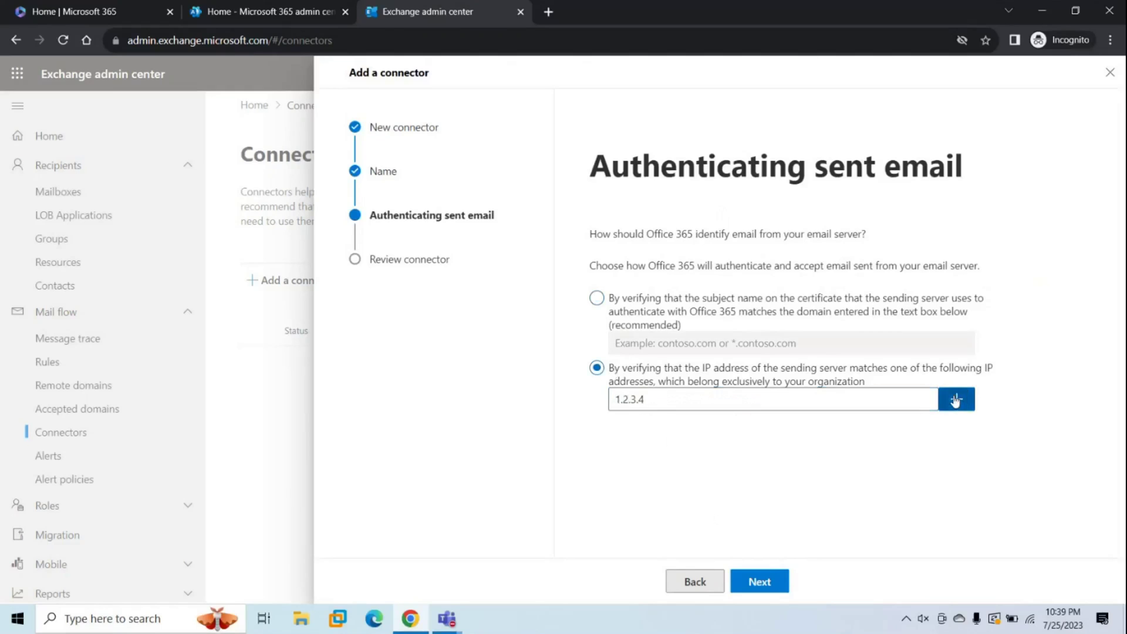
click(753, 586)
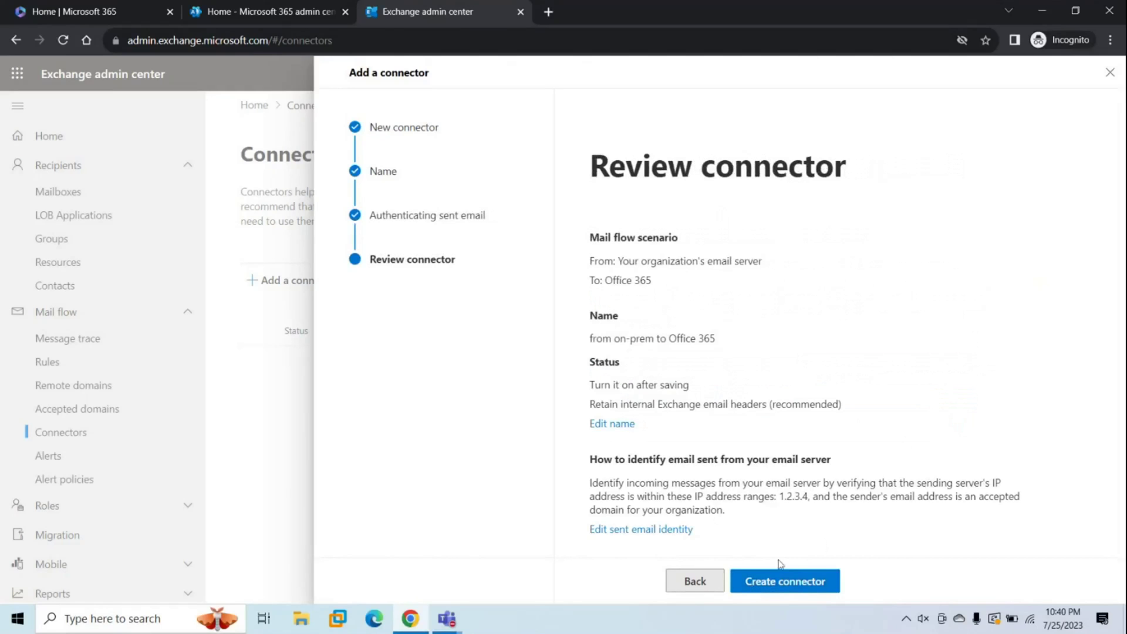
click(774, 579)
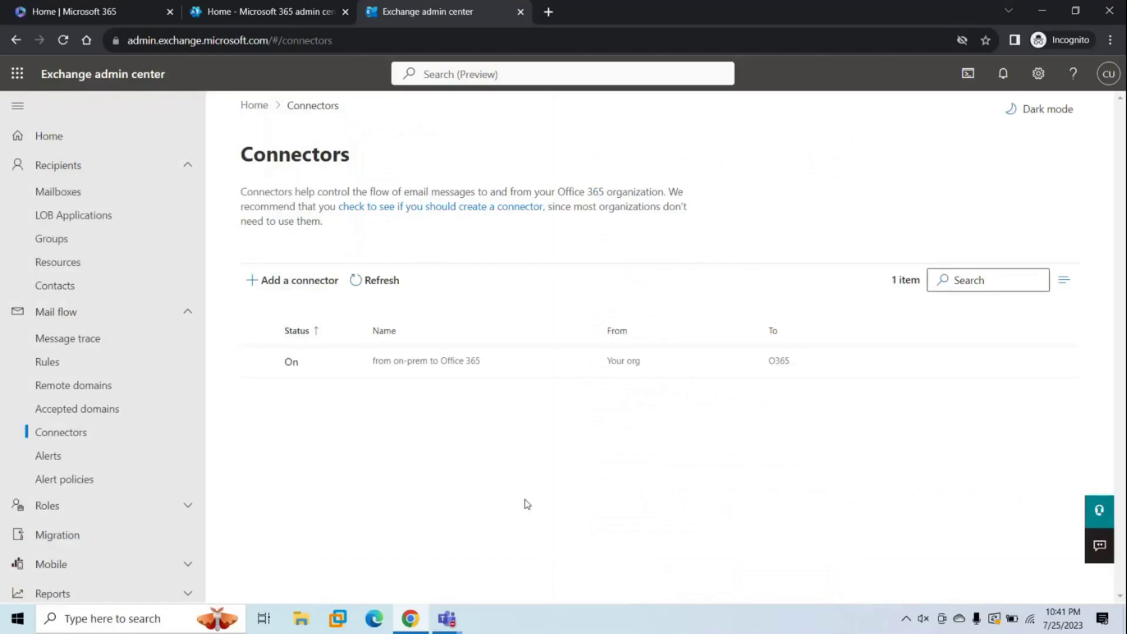
Start a second connector from Office 365, named 'from Office 365 to on-premises'.
click(300, 293)
click(598, 296)
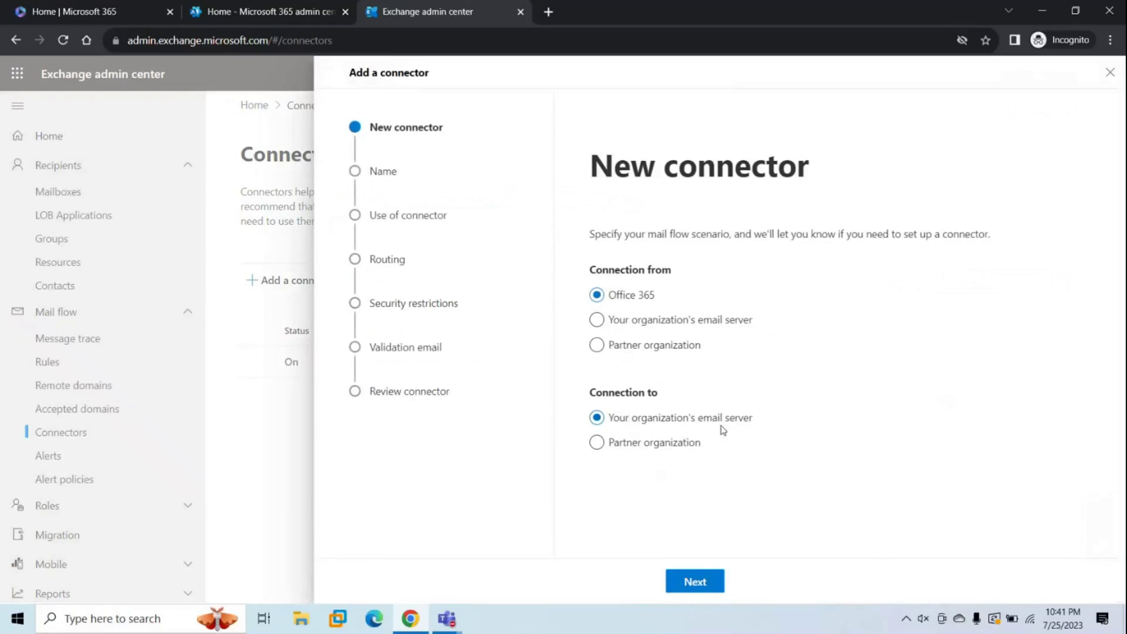
click(695, 582)
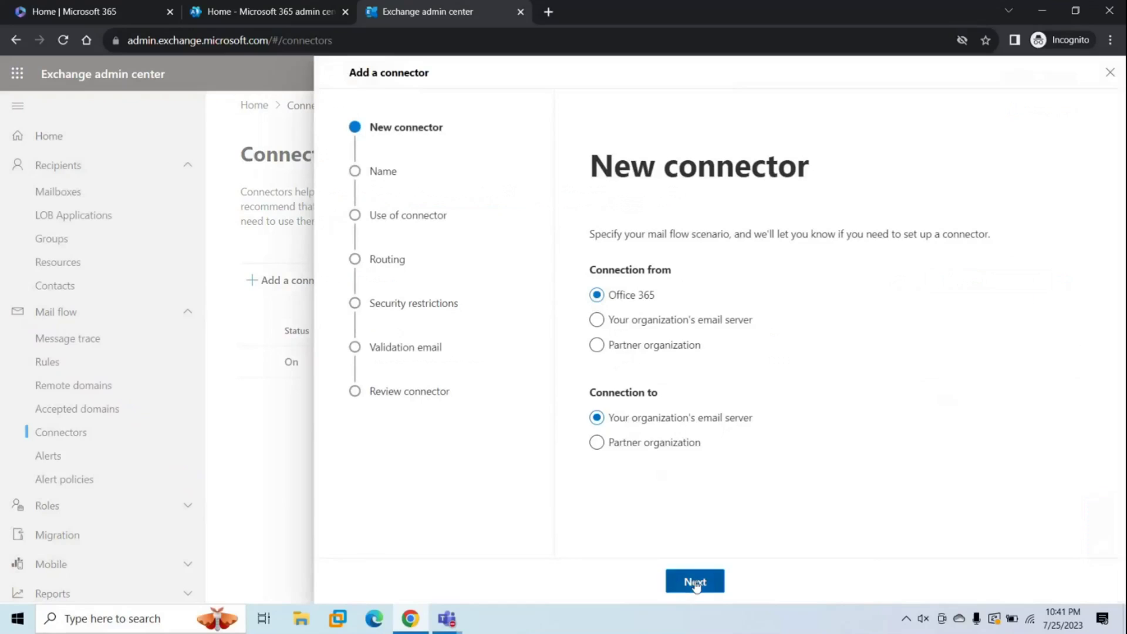
text(from Office 365 to on-)
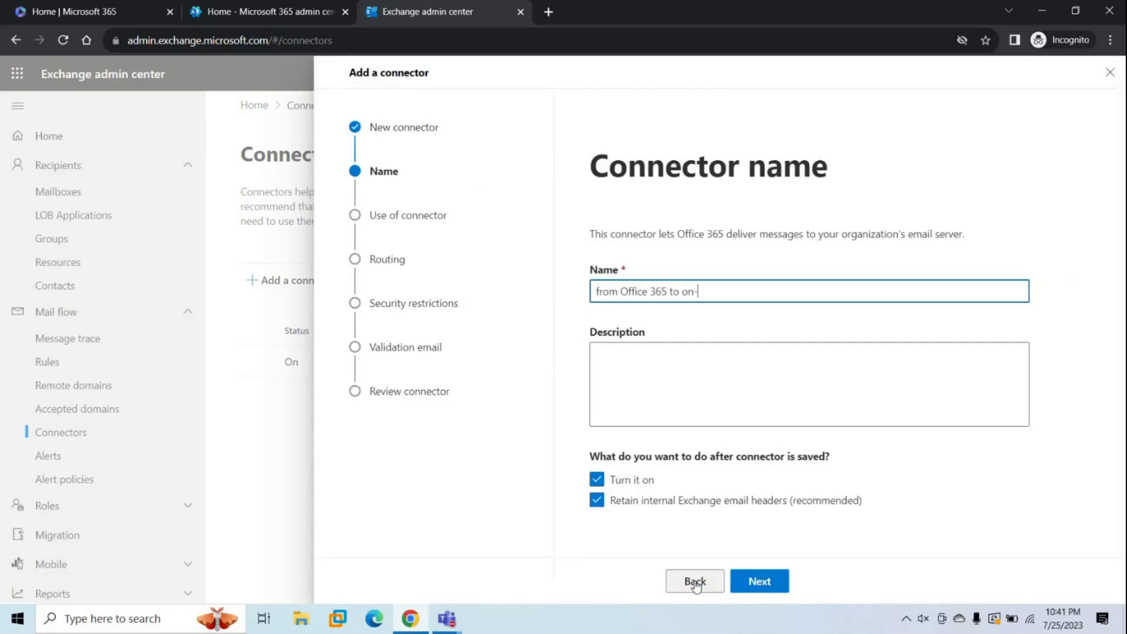
text(premises)
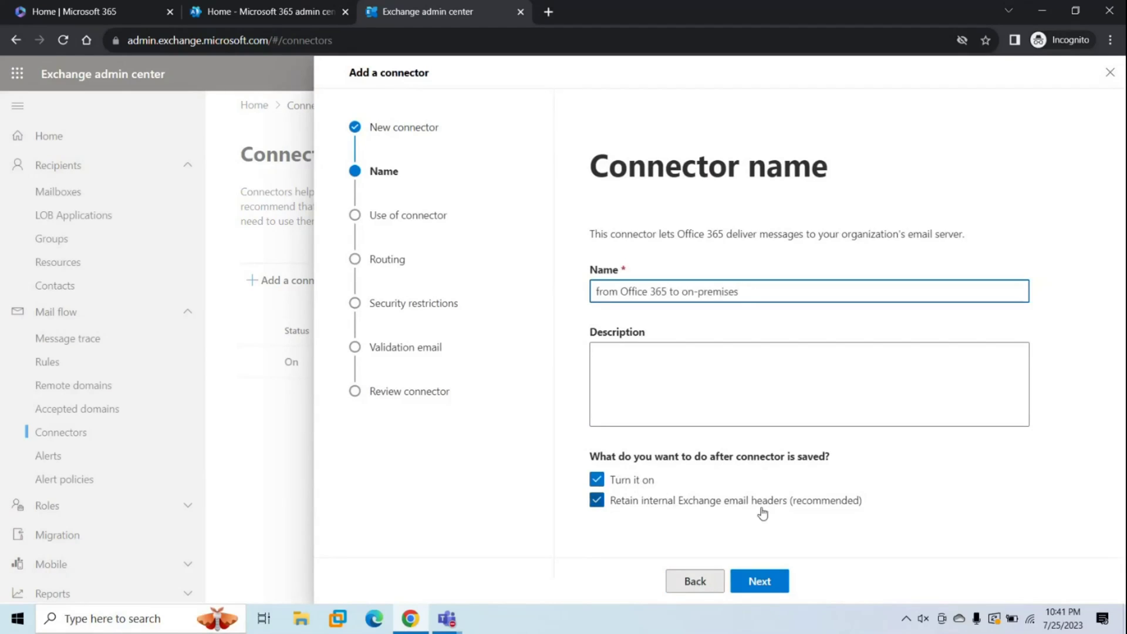
click(763, 591)
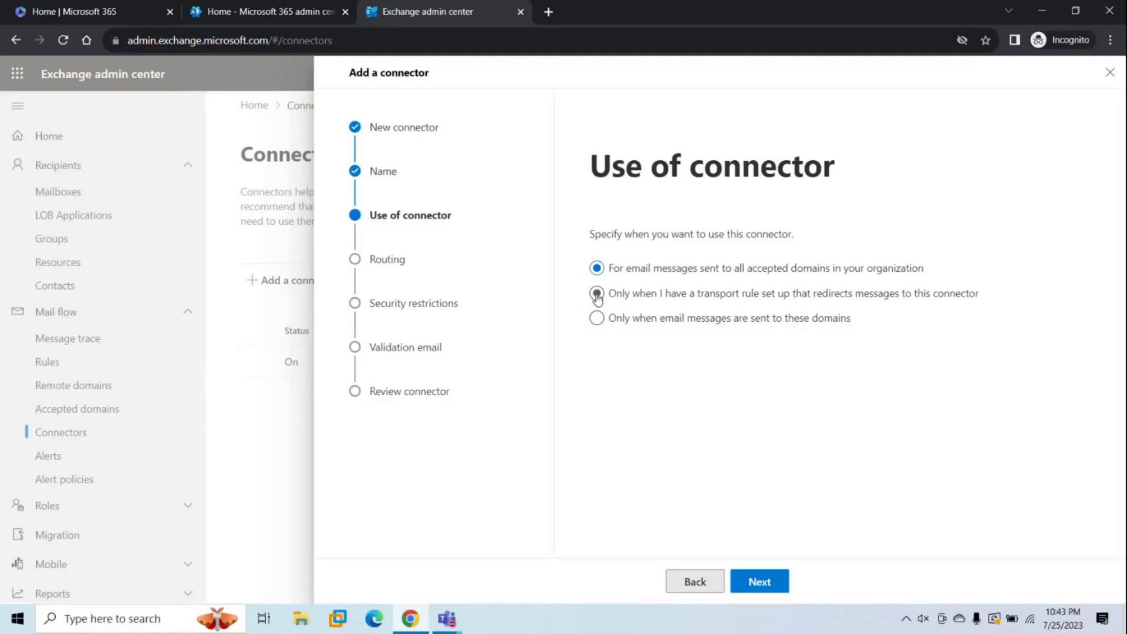
click(244, 13)
Open Exchange admin center mail flow rules in a new tab and start a blank rule.
scroll(83, 384, down, 3)
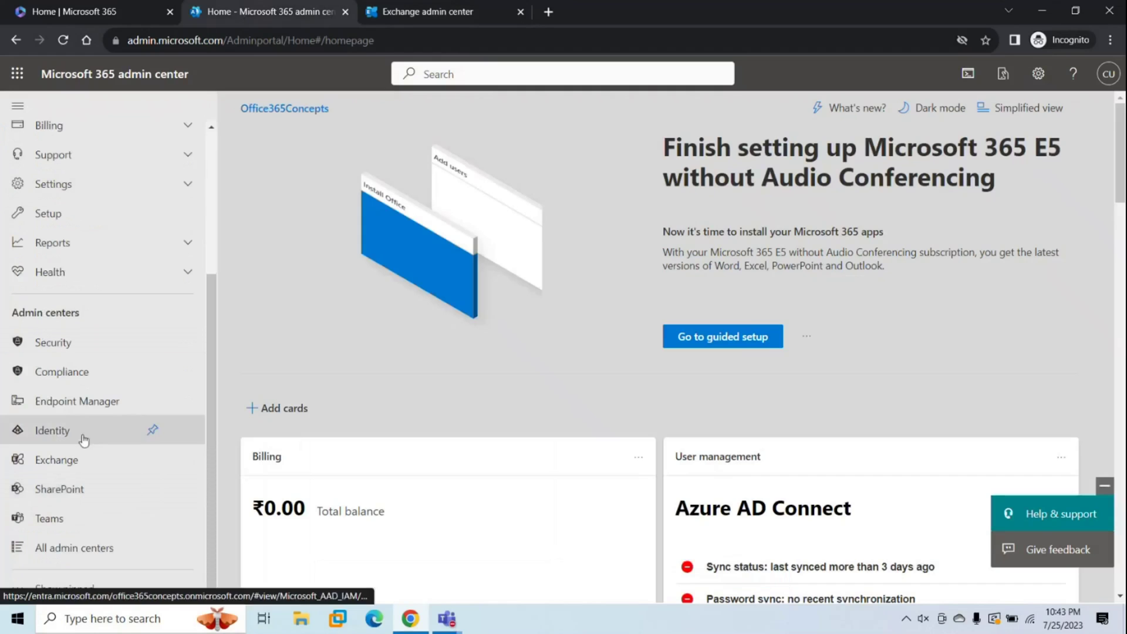
click(77, 461)
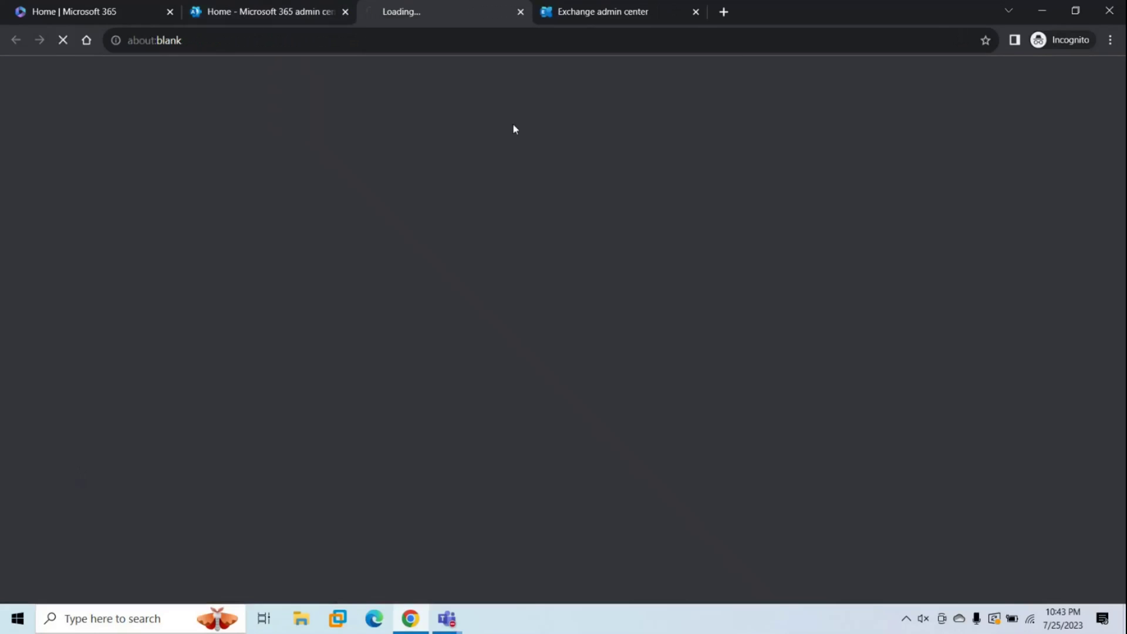
click(100, 322)
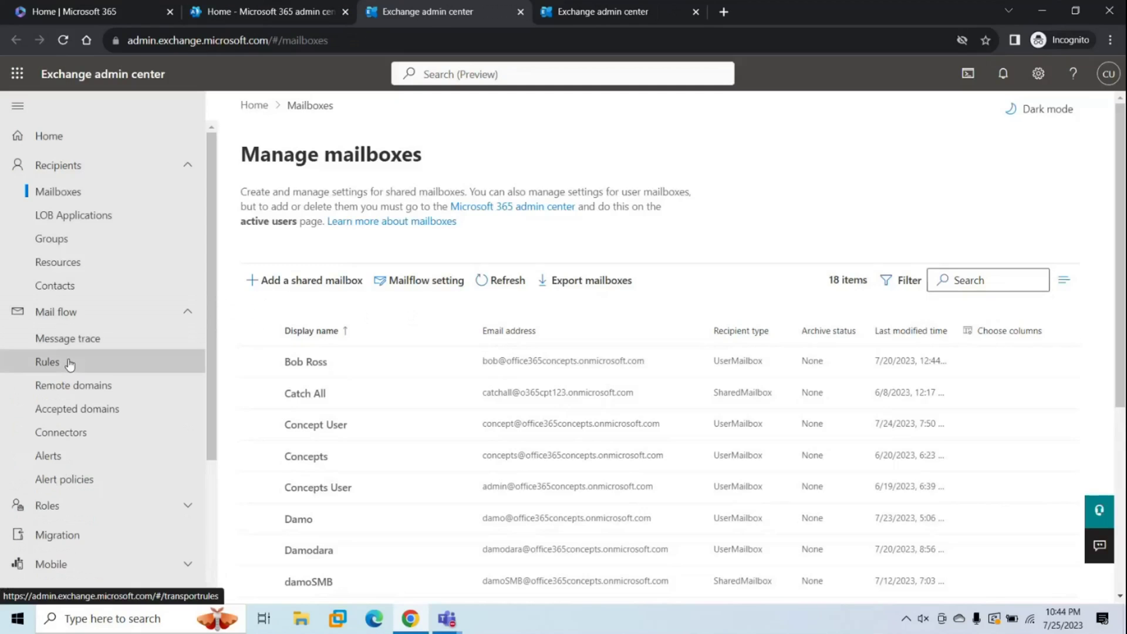
click(67, 361)
click(277, 383)
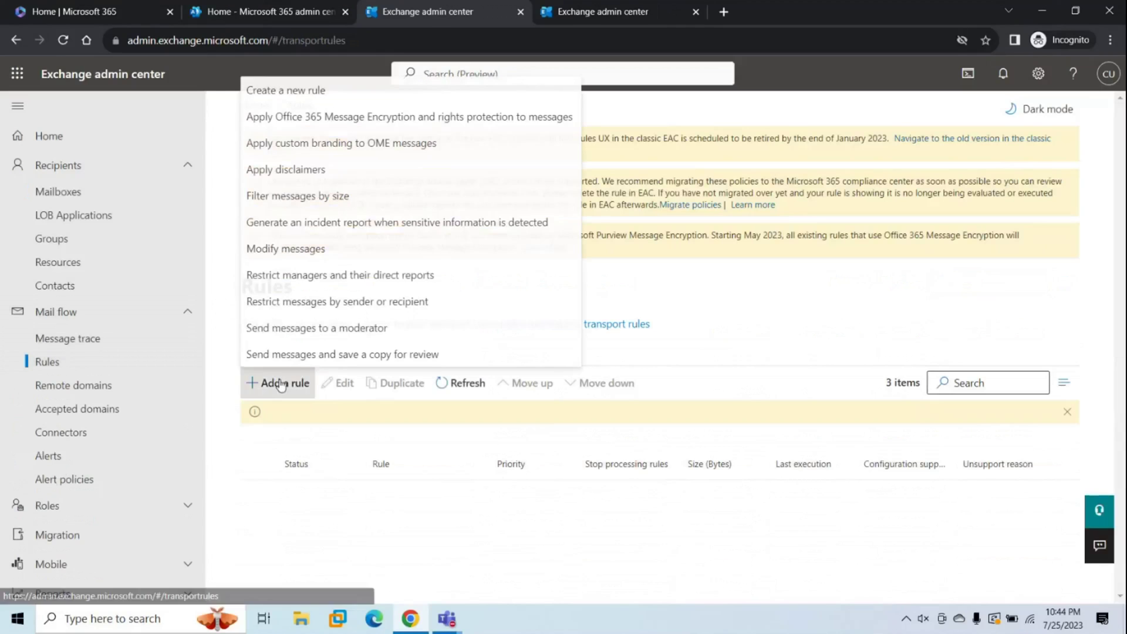
click(306, 98)
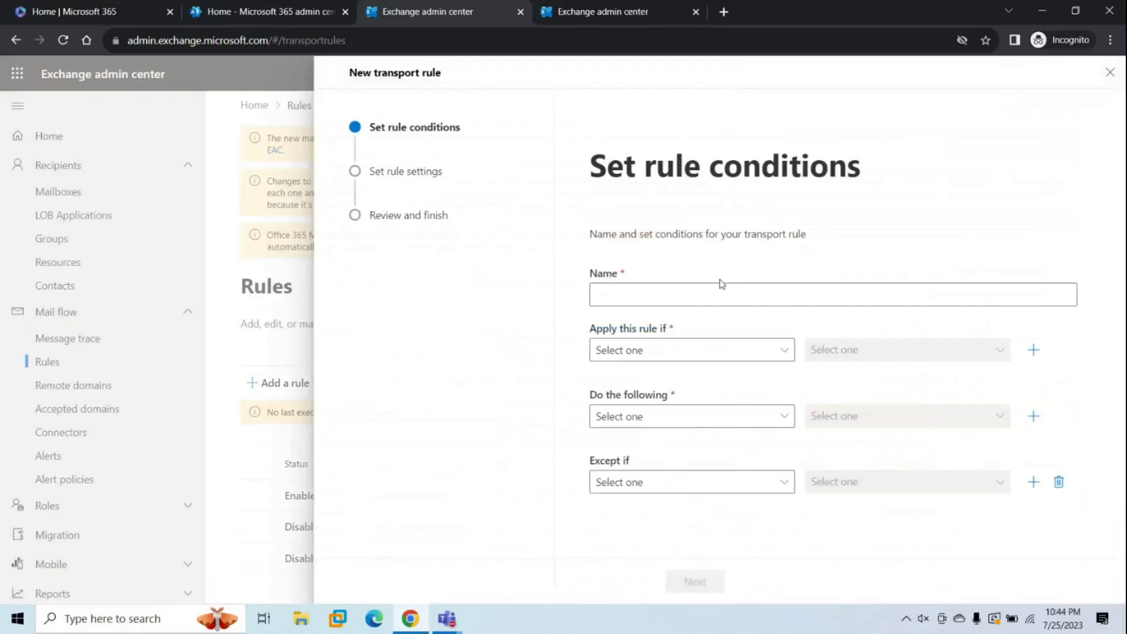
Add a rule condition matching sender domain abc.com.
click(661, 352)
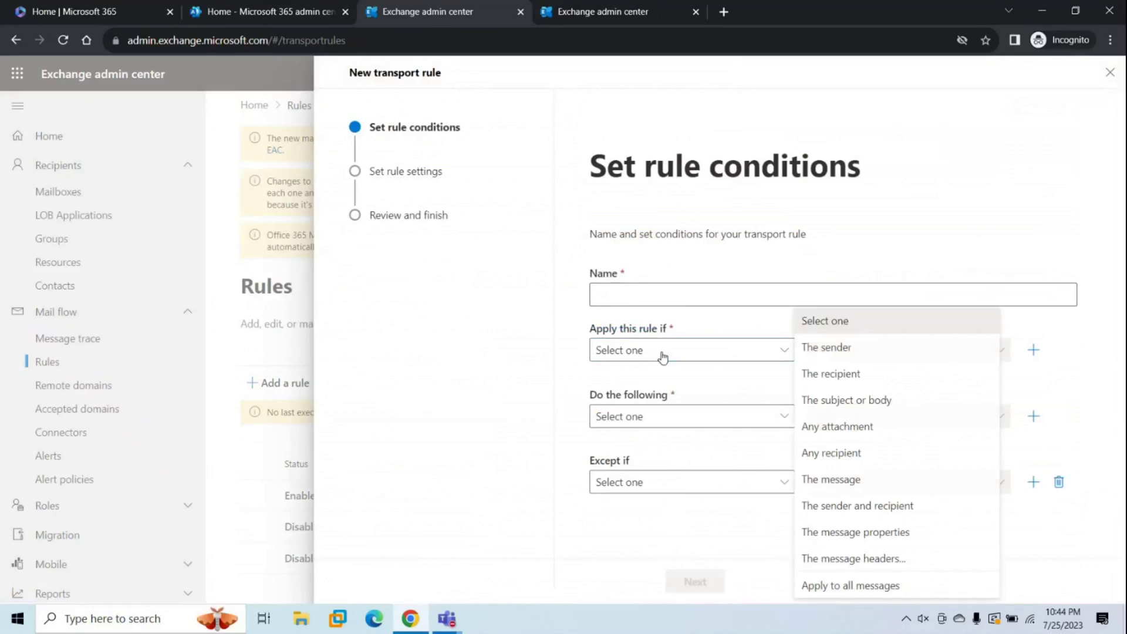
click(827, 352)
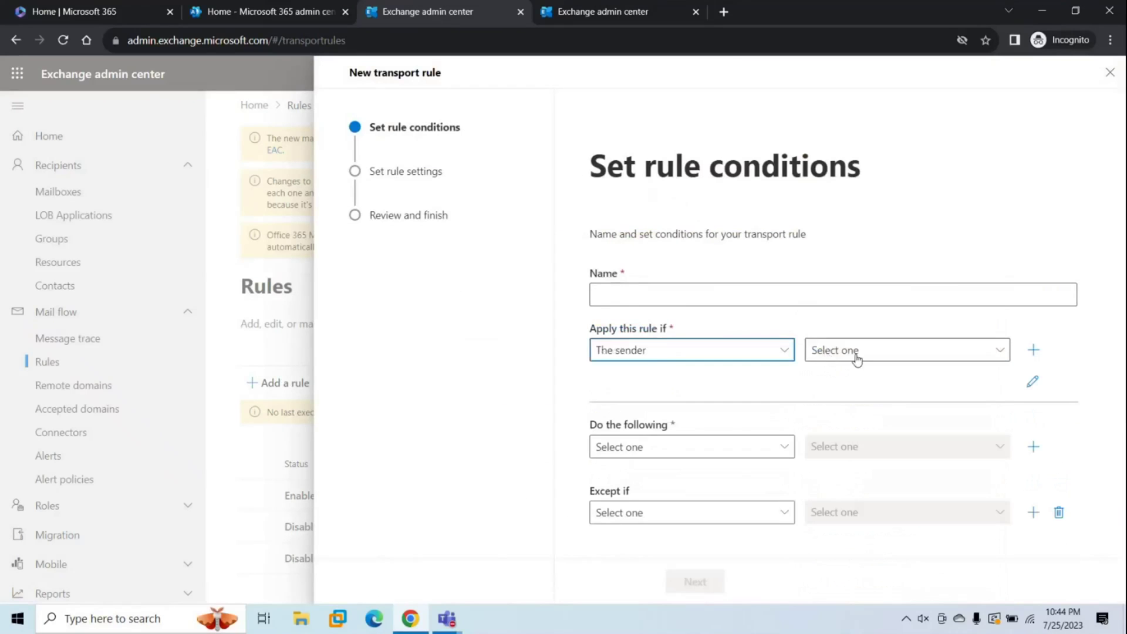
click(854, 354)
click(625, 587)
click(760, 171)
text(ab)
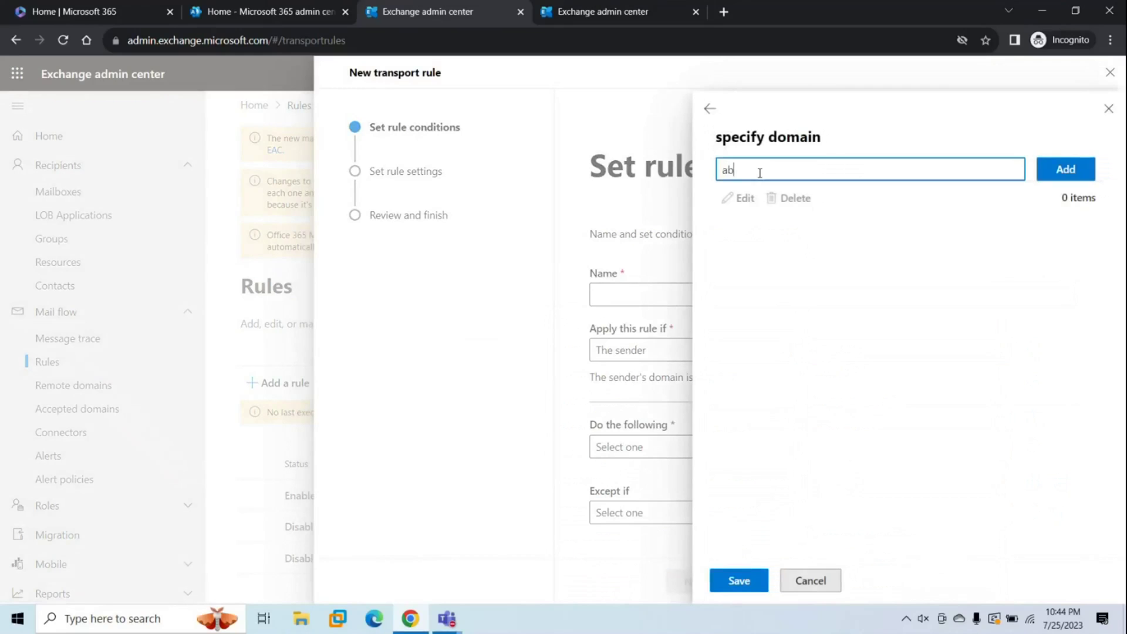
text(c.com)
click(1051, 175)
click(742, 583)
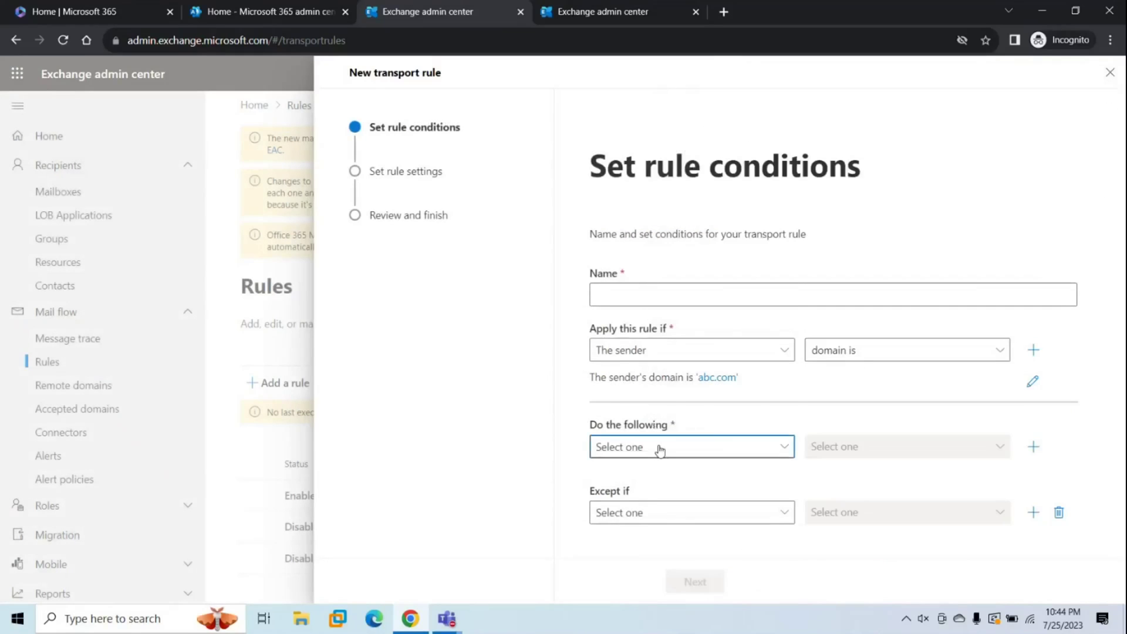
Set the rule action to redirect the message to a connector.
click(659, 447)
click(650, 184)
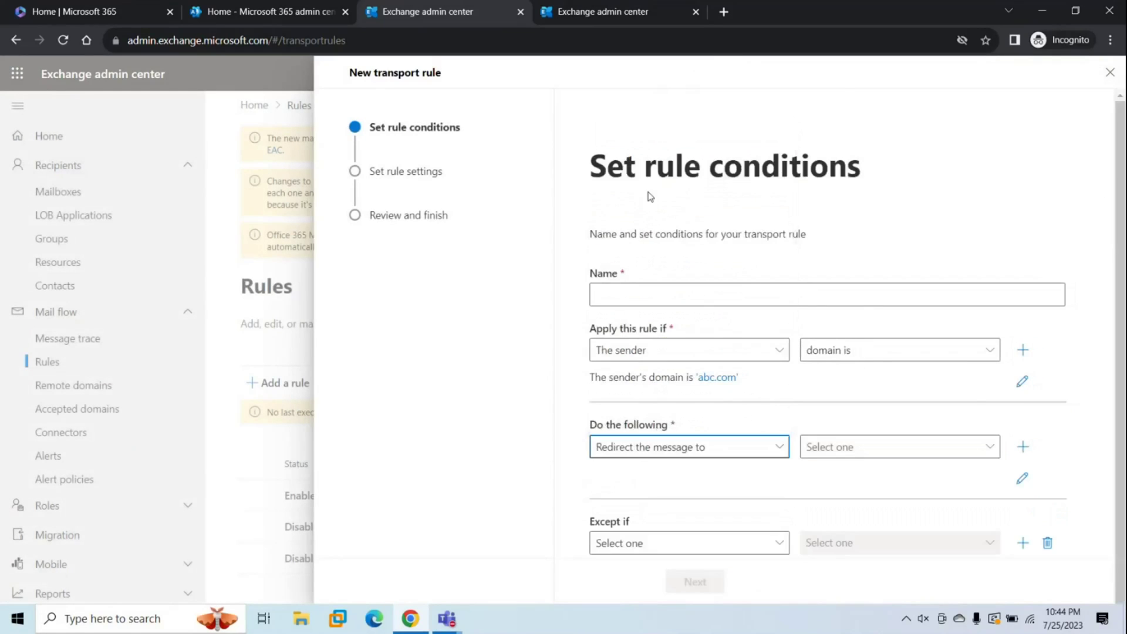
click(872, 458)
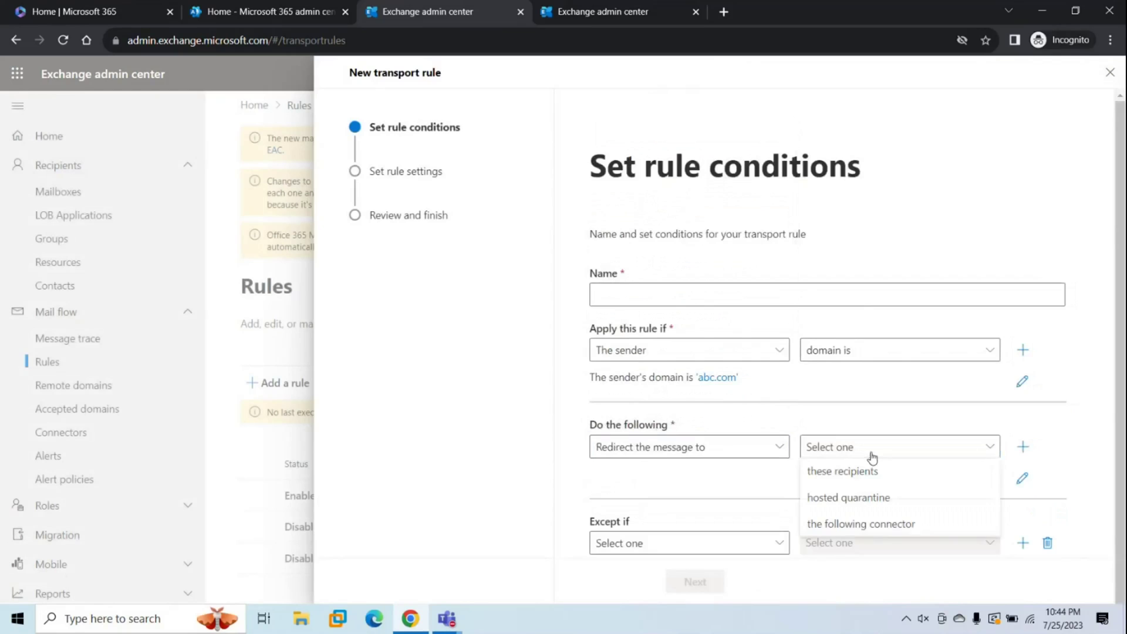
click(845, 532)
Check the available connectors, then limit the wizard's connector to specific recipient domains.
click(893, 189)
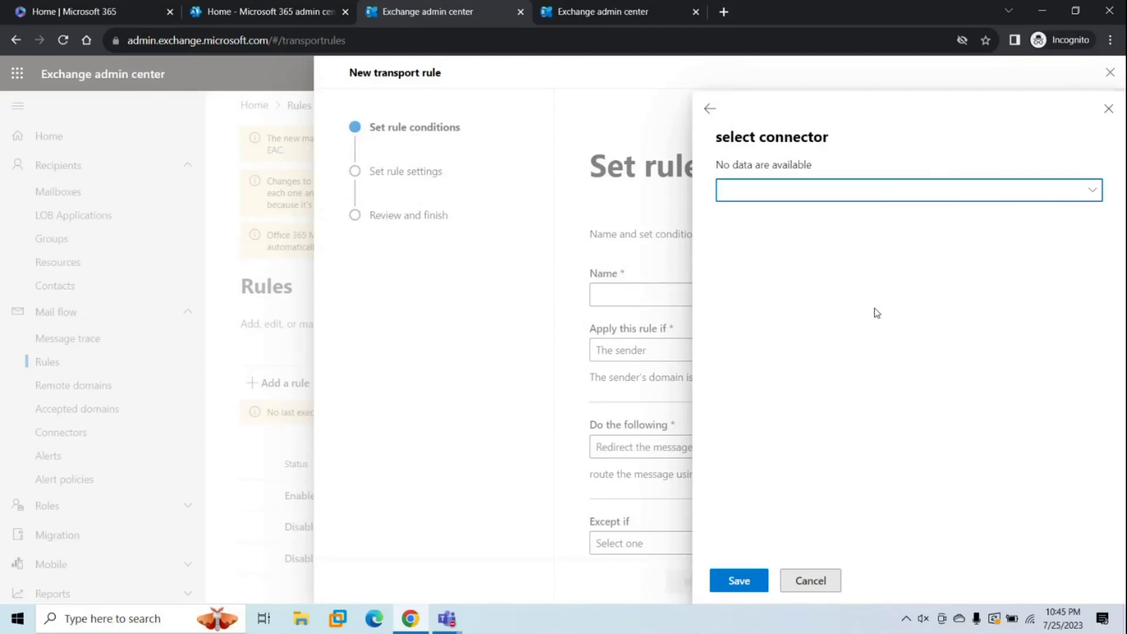
key(ctrl+Tab)
click(628, 321)
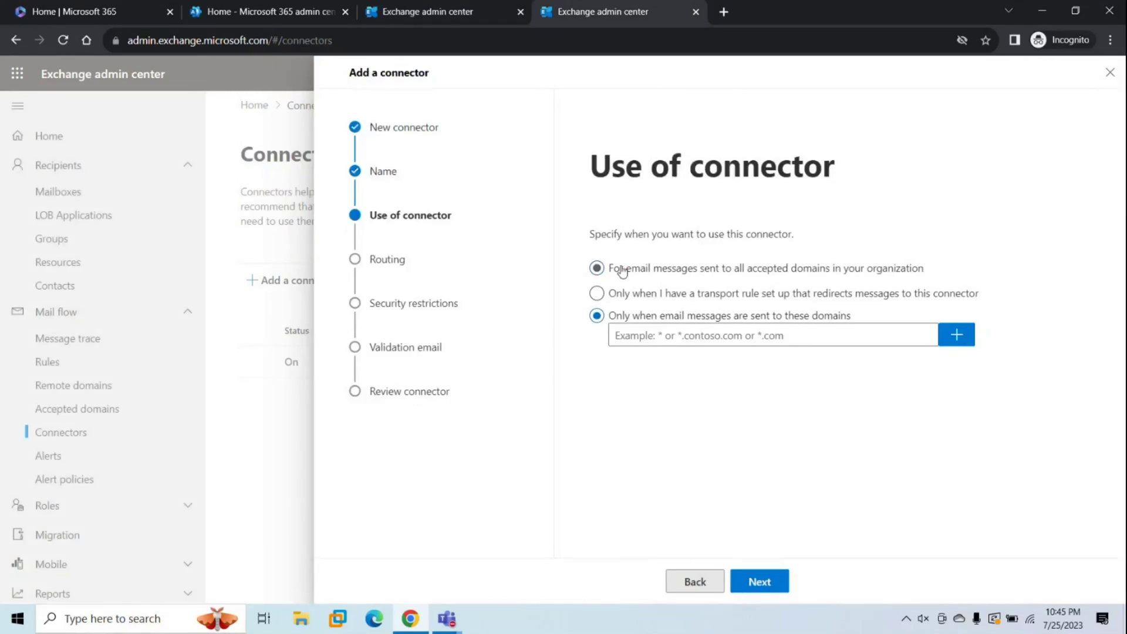
Leave the domain list empty and apply the connector to all accepted domains instead.
click(682, 334)
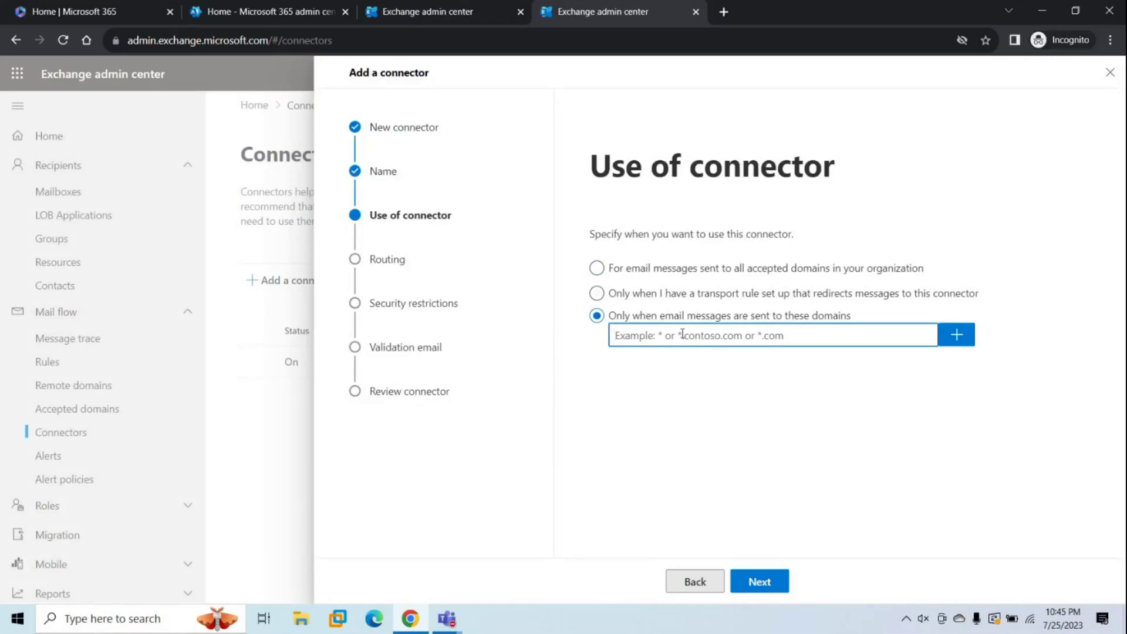
click(713, 395)
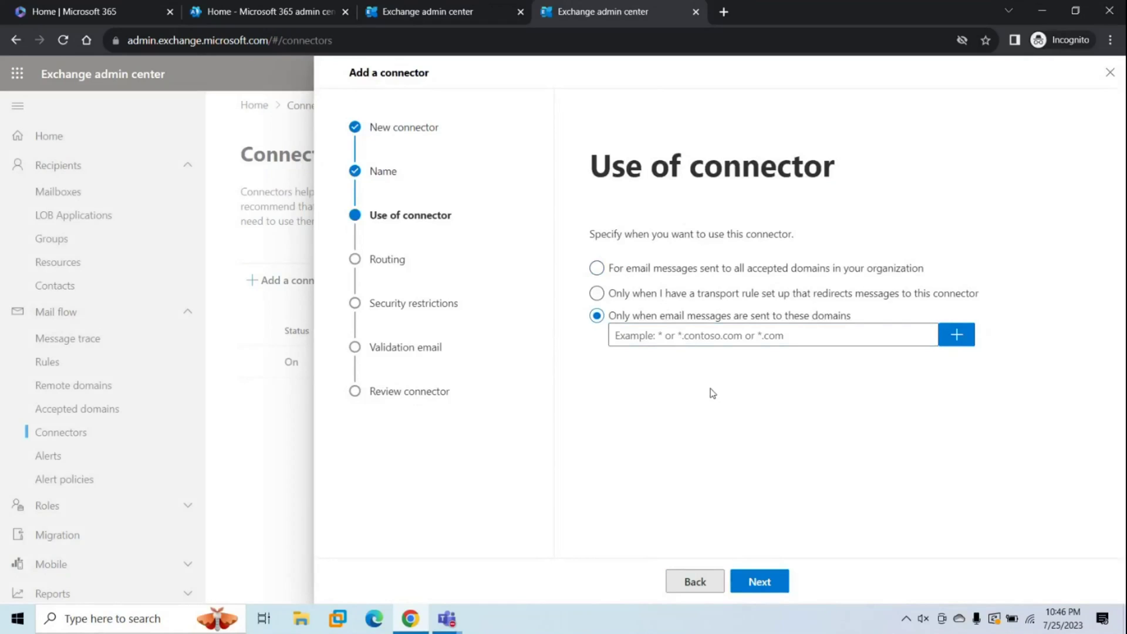
click(597, 271)
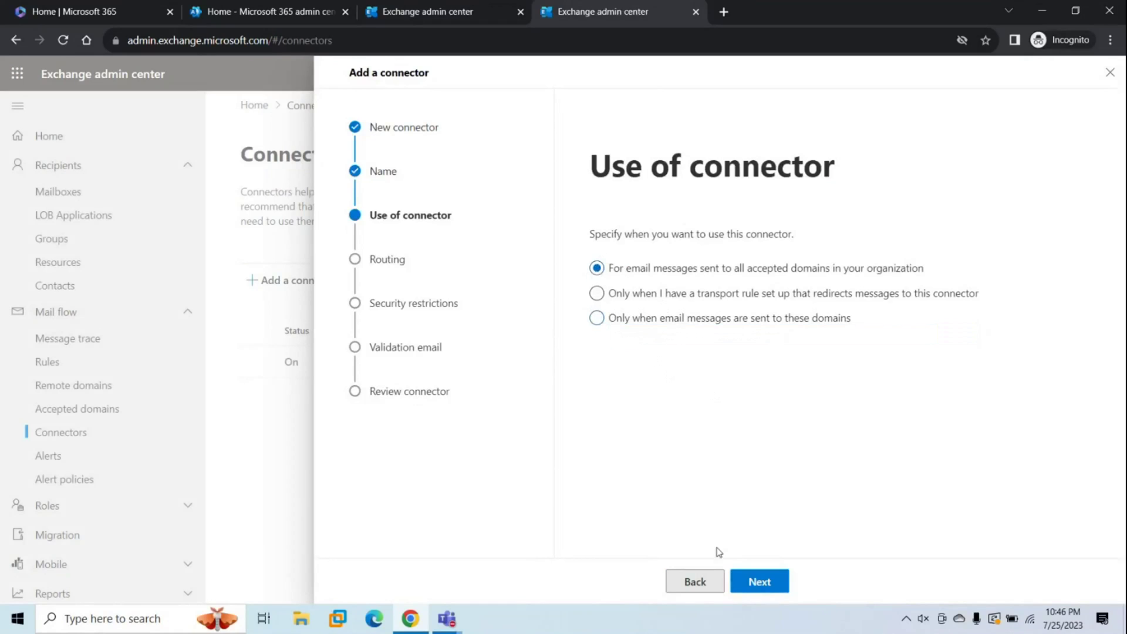
click(753, 583)
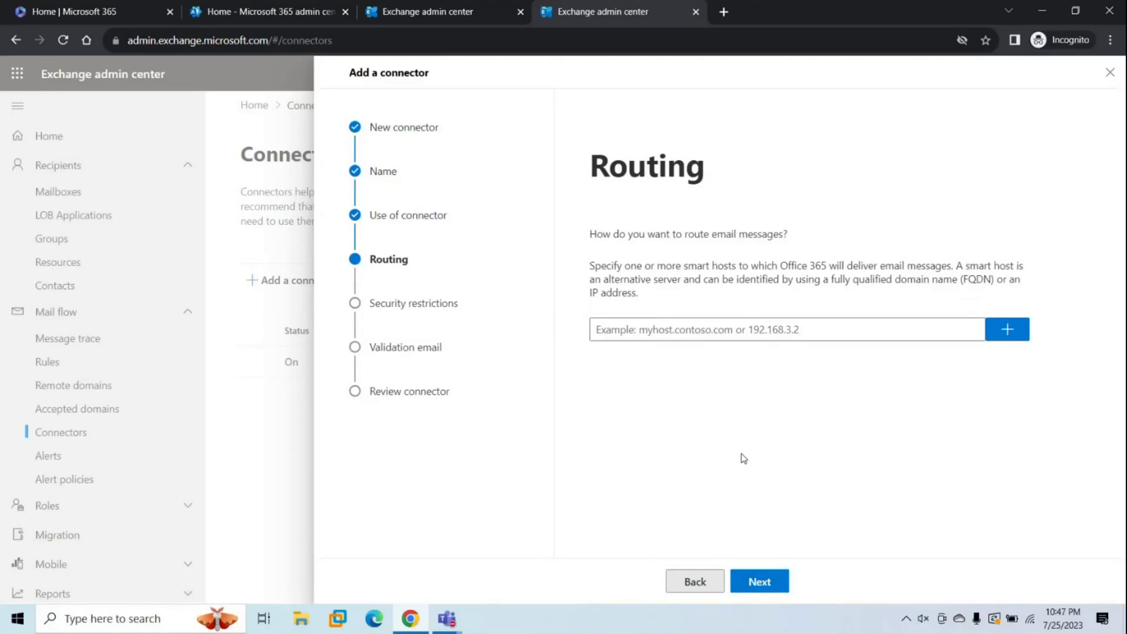
Route mail through smart host 1.2.3.4.
click(676, 336)
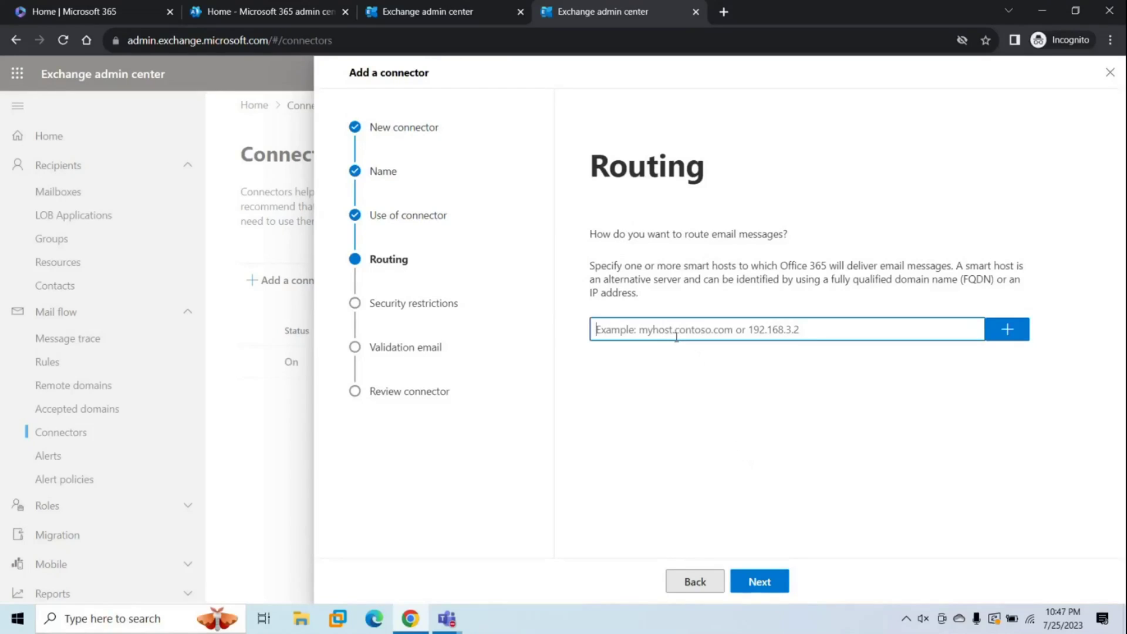
text(1.2.2)
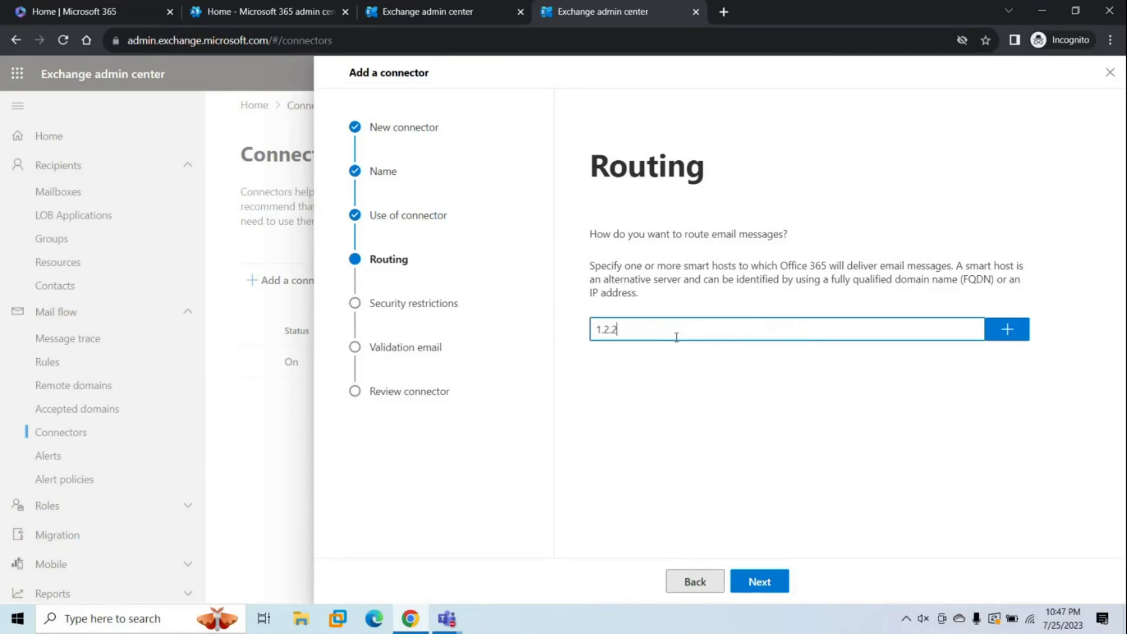
key(BackSpace)
text(3.4)
click(1007, 330)
click(760, 582)
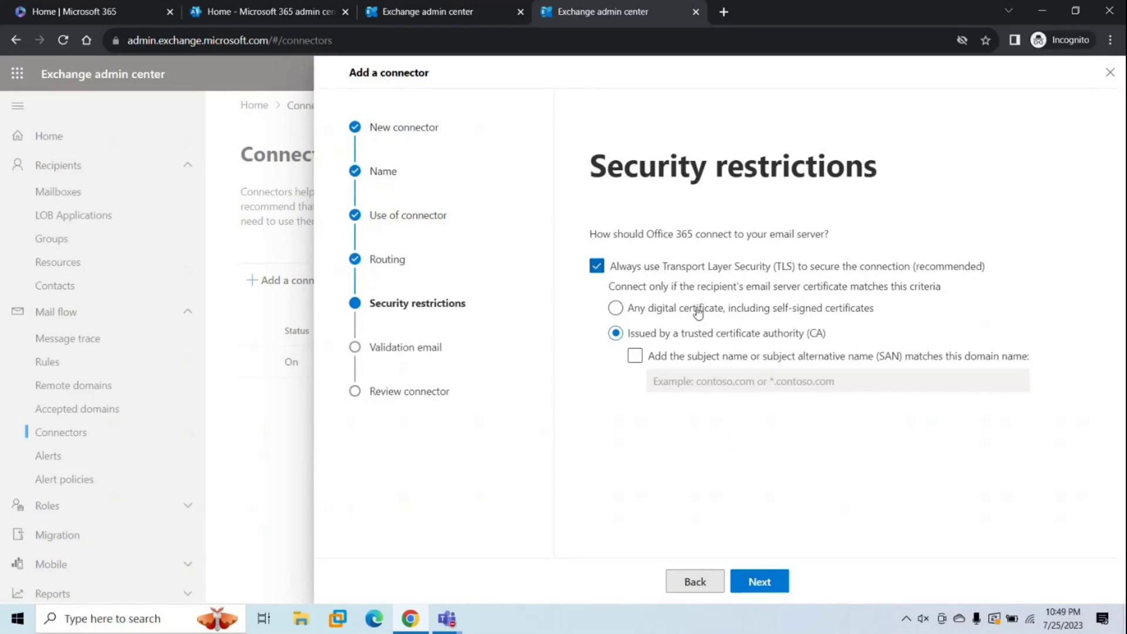
Require the server certificate's subject name to match office365concepts.com.
click(635, 356)
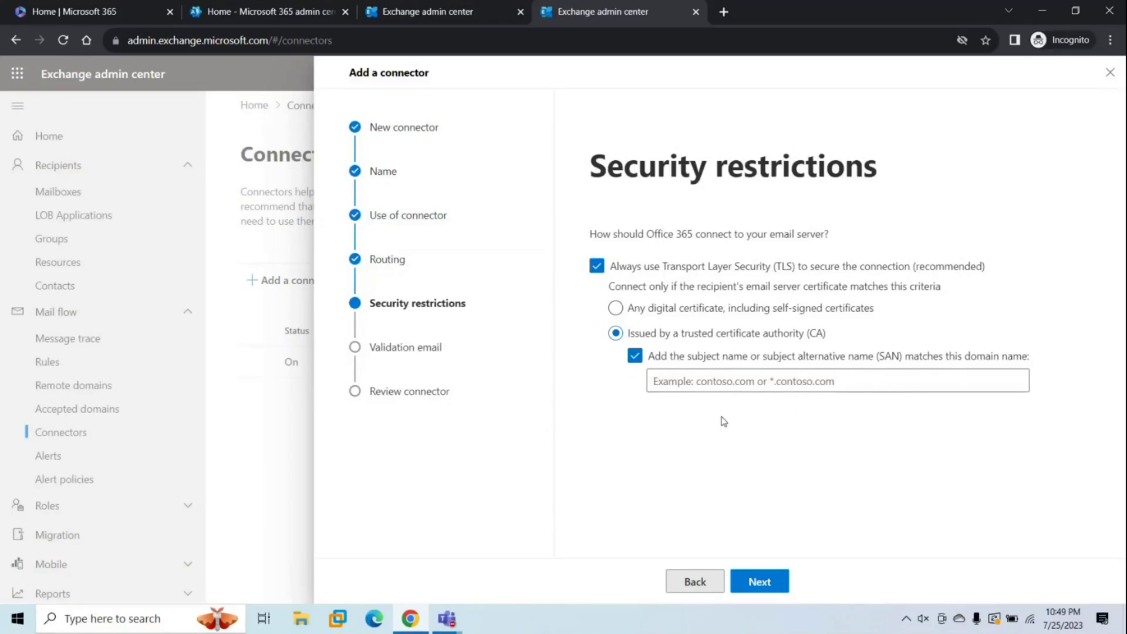
click(688, 379)
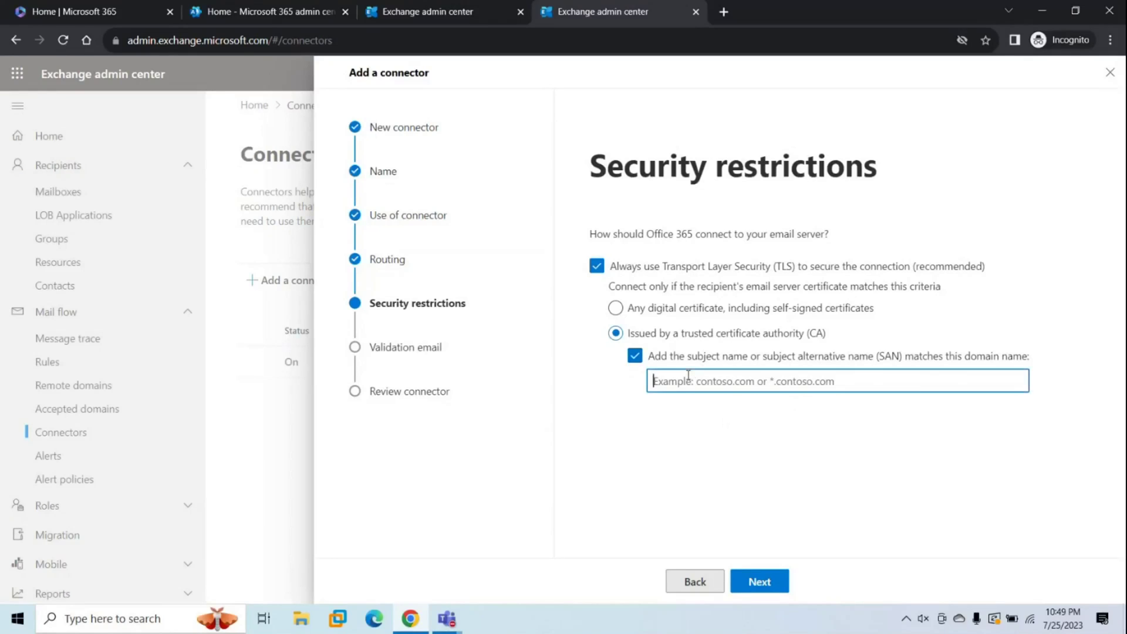
text(office365concp)
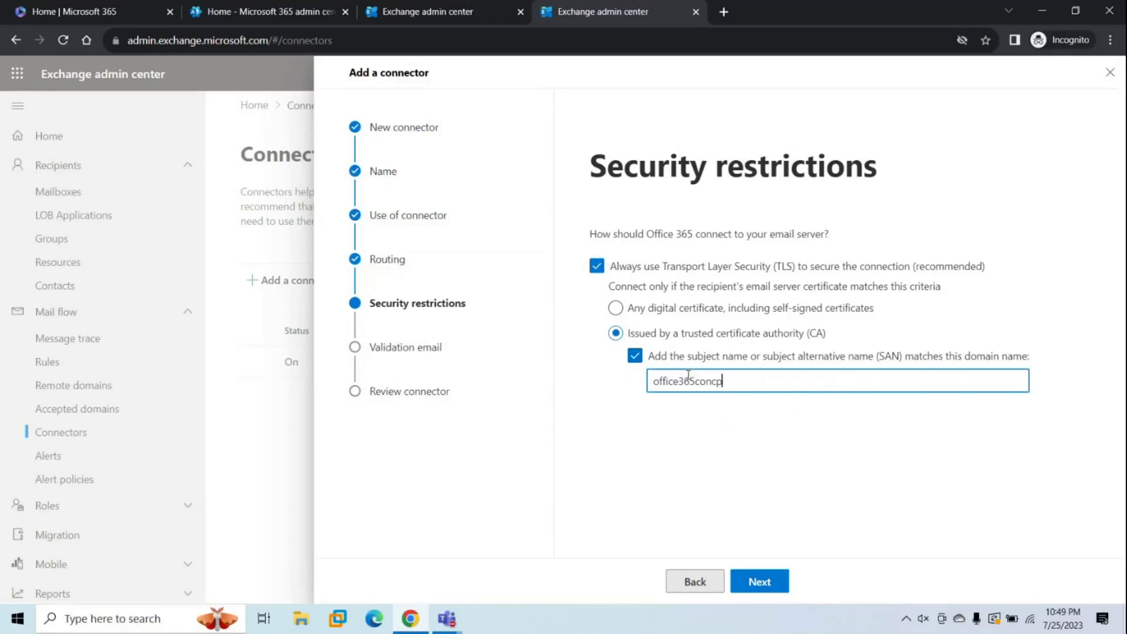
key(BackSpace)
text(epts.com)
click(764, 592)
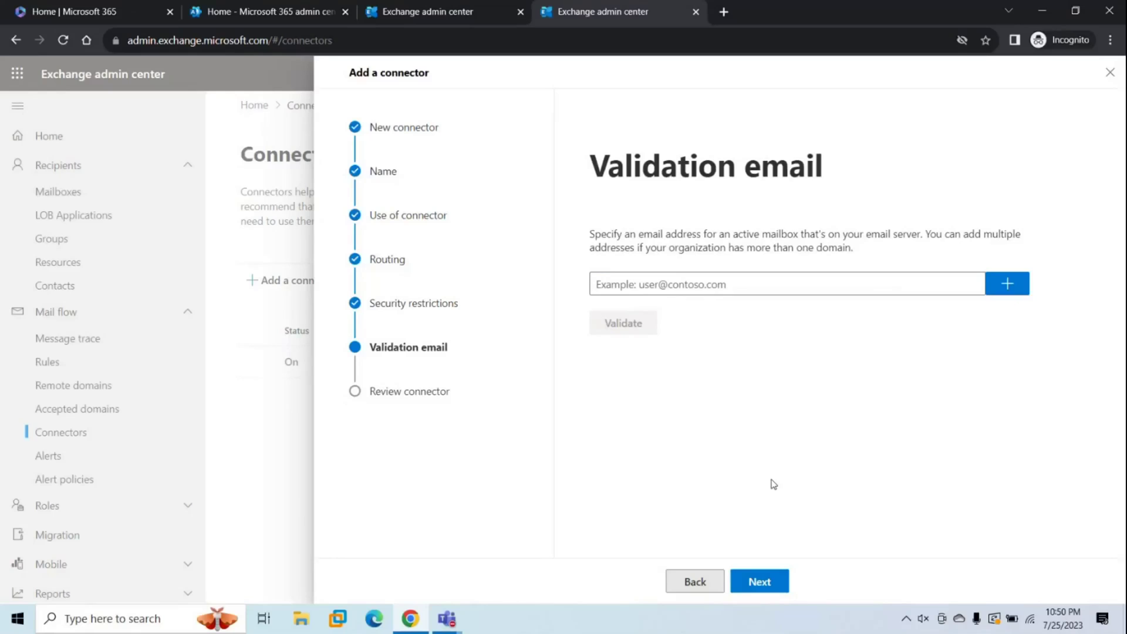
Add a validation e-mail address to the connector's validation list.
click(652, 284)
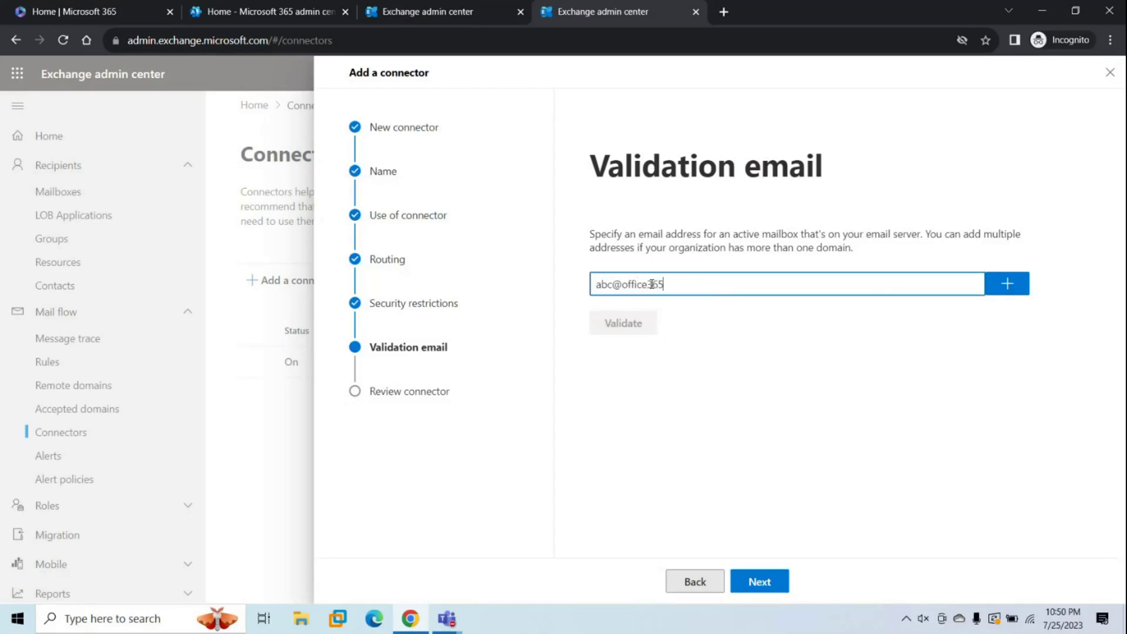
click(1007, 285)
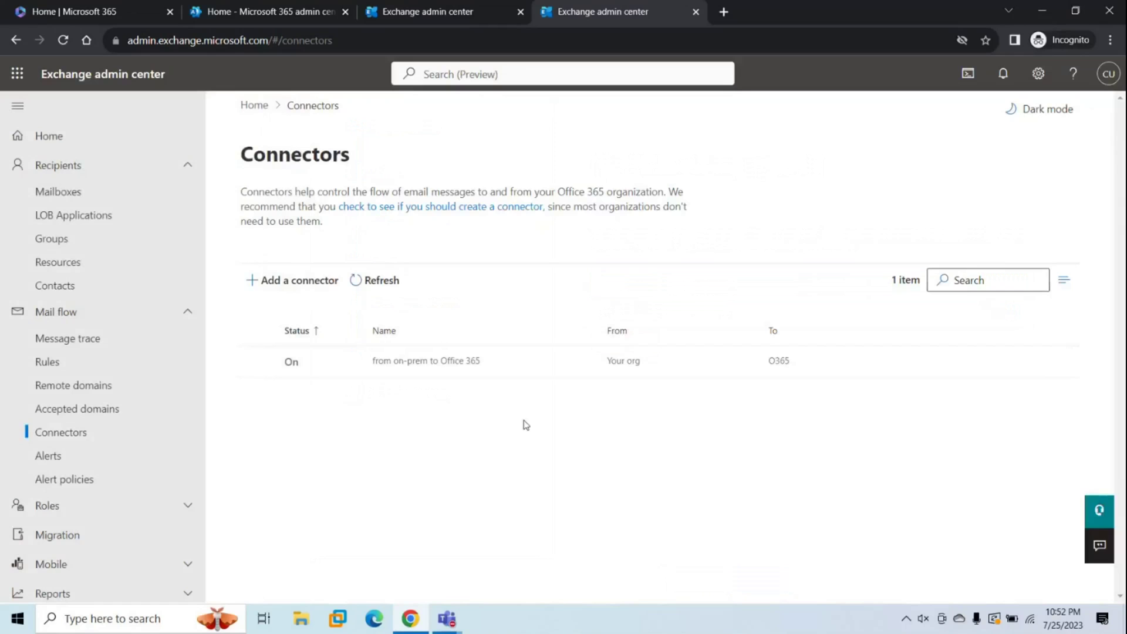
click(291, 283)
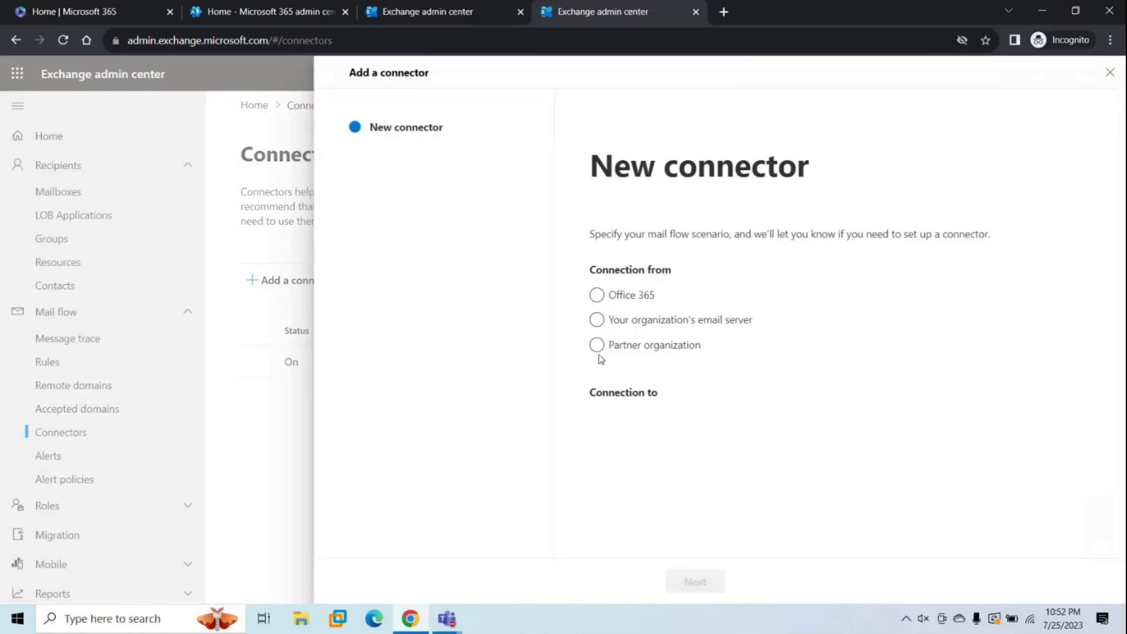
click(597, 350)
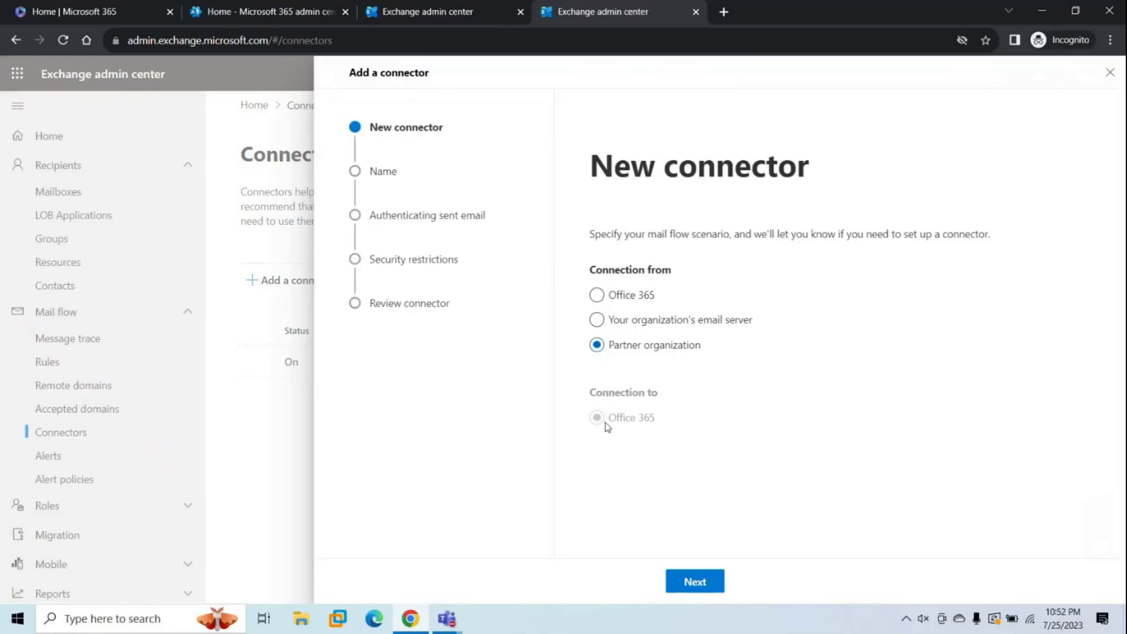
click(597, 295)
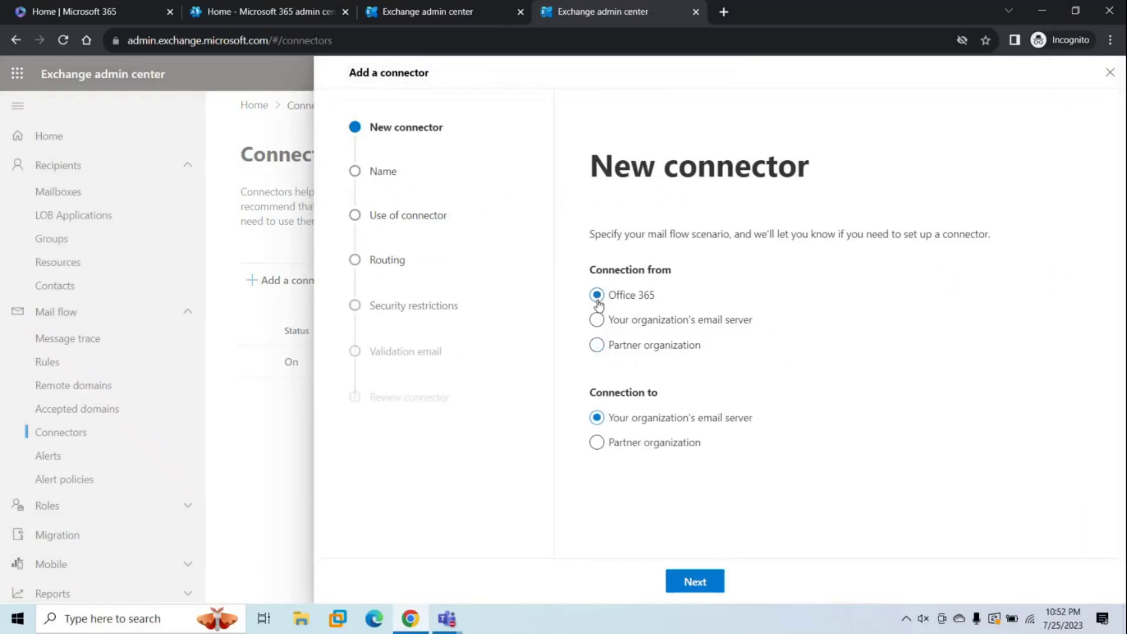
click(596, 443)
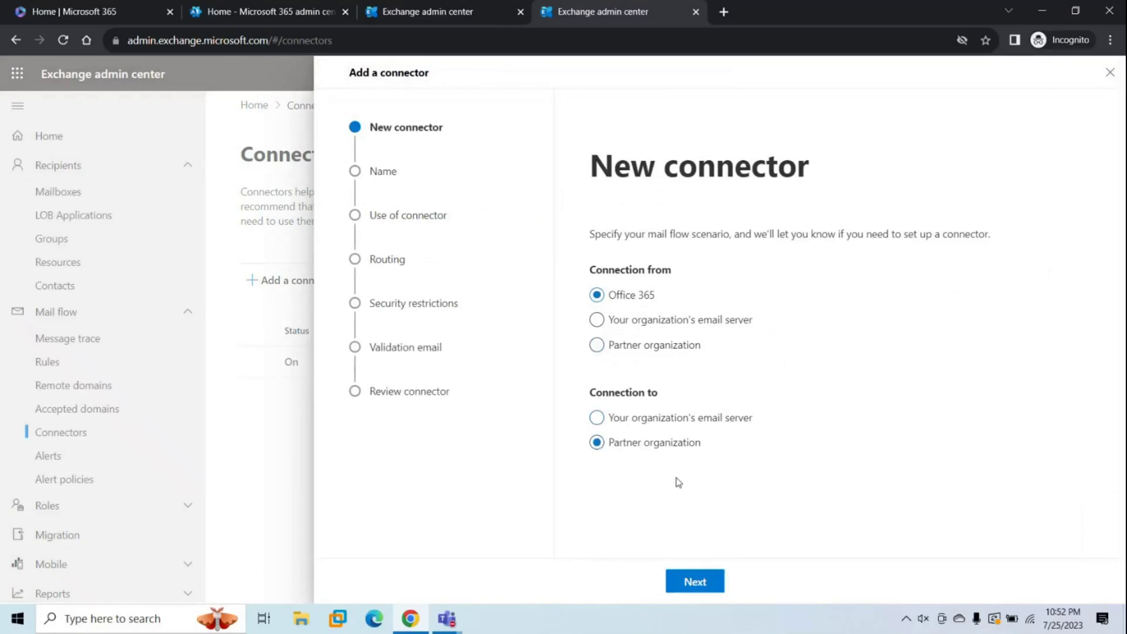
click(678, 585)
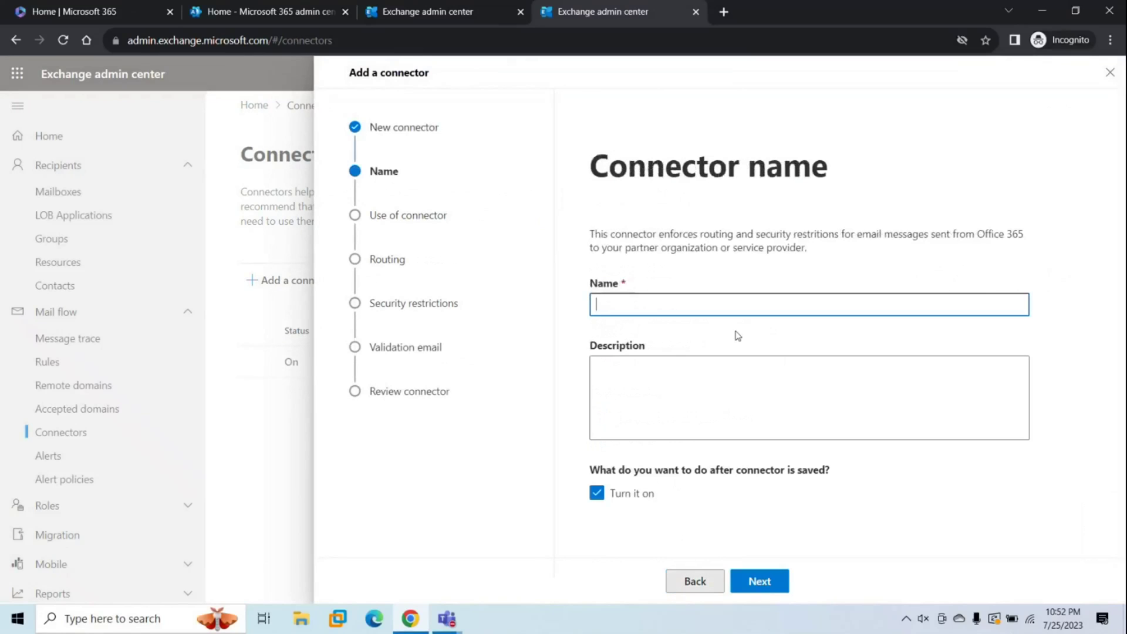
click(1112, 73)
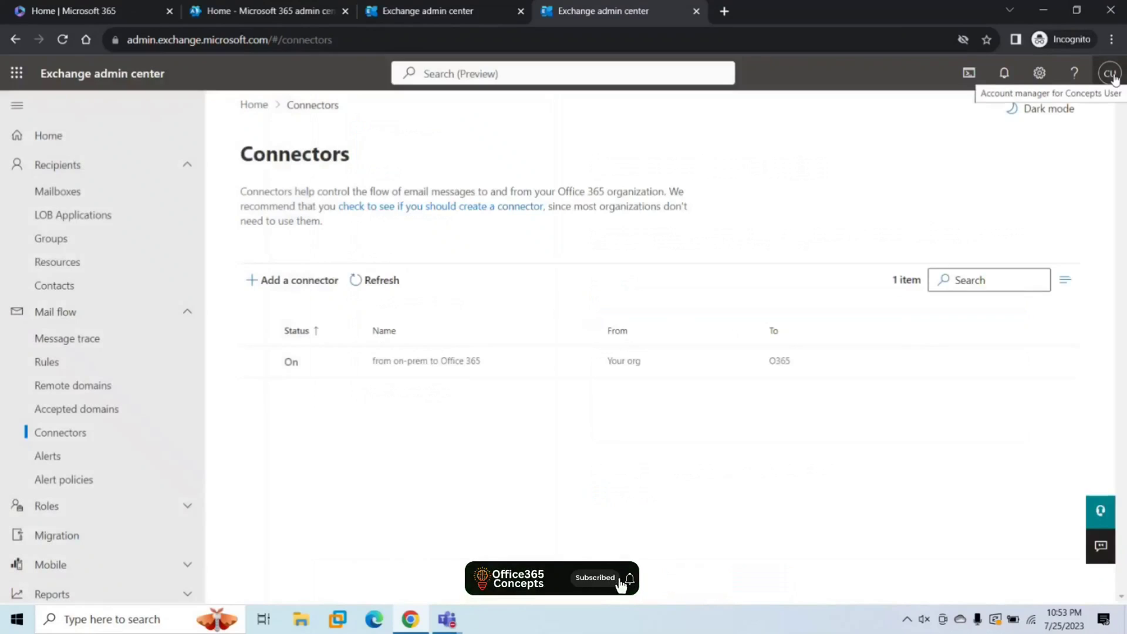